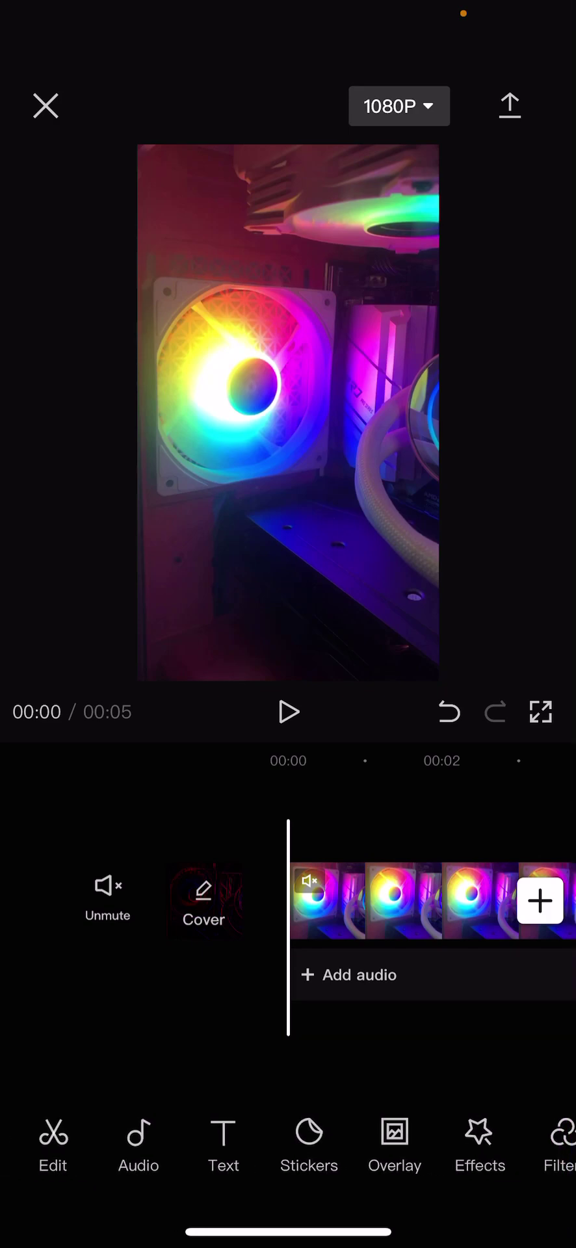
Apply the Comic > Neon video effect and stretch it to the fan clip's end.
left_click(480, 1144)
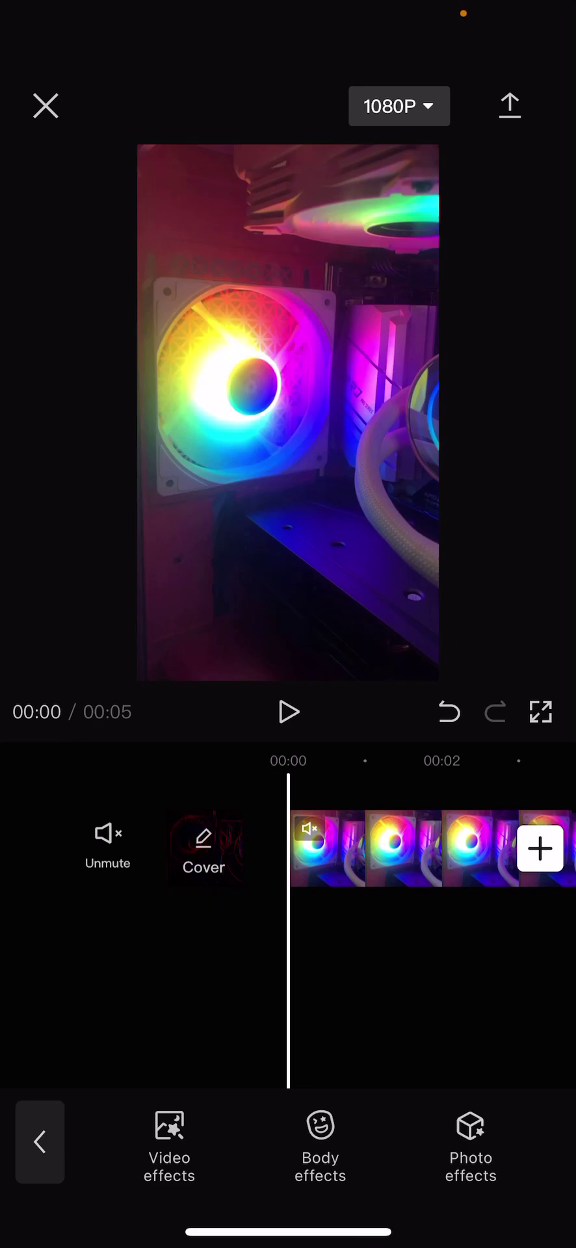
left_click(169, 1144)
left_click_drag(455, 780, 130, 780)
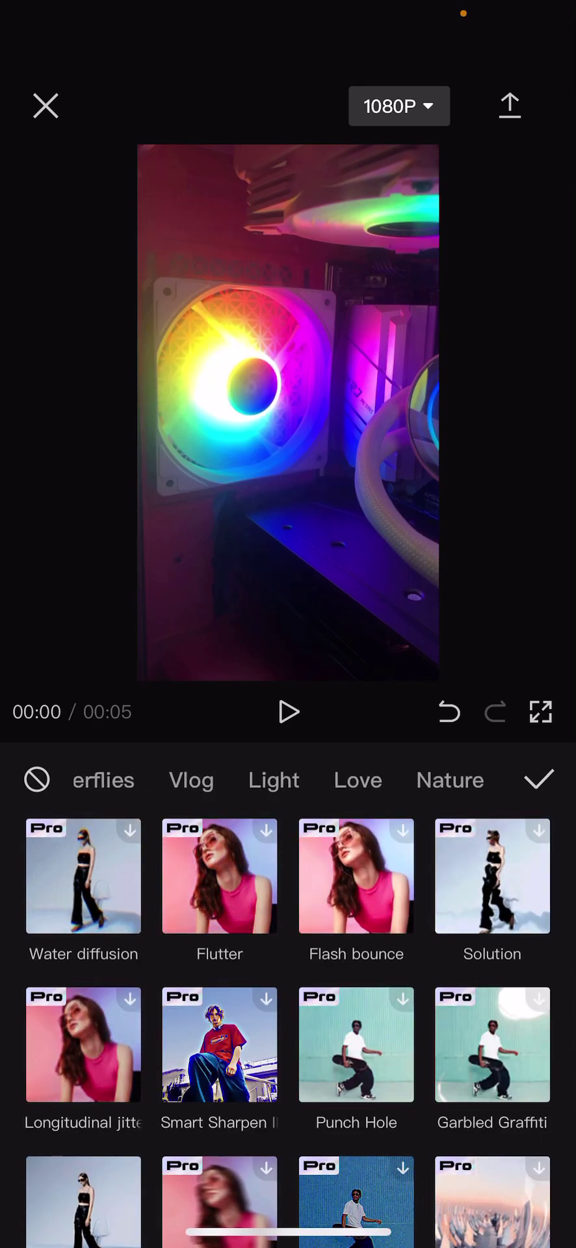
left_click_drag(455, 780, 130, 780)
left_click(511, 780)
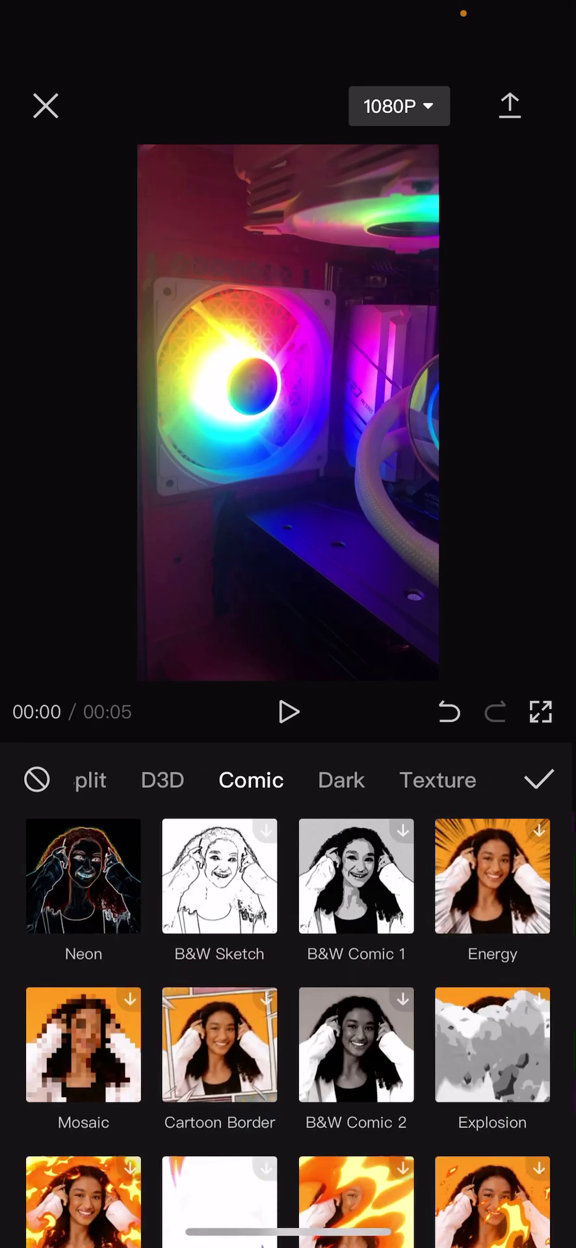
left_click(83, 876)
left_click(539, 779)
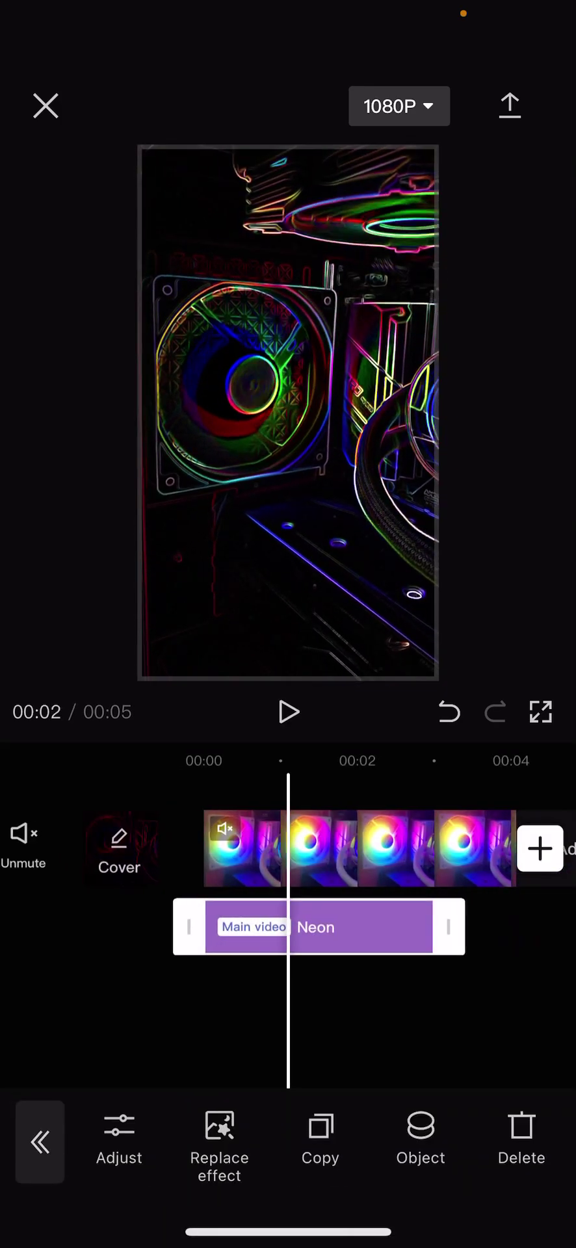
left_click_drag(449, 927, 546, 926)
Apply the BW 3 filter to the clip and raise its intensity to 96.
left_click(390, 1014)
left_click_drag(98, 845, 481, 845)
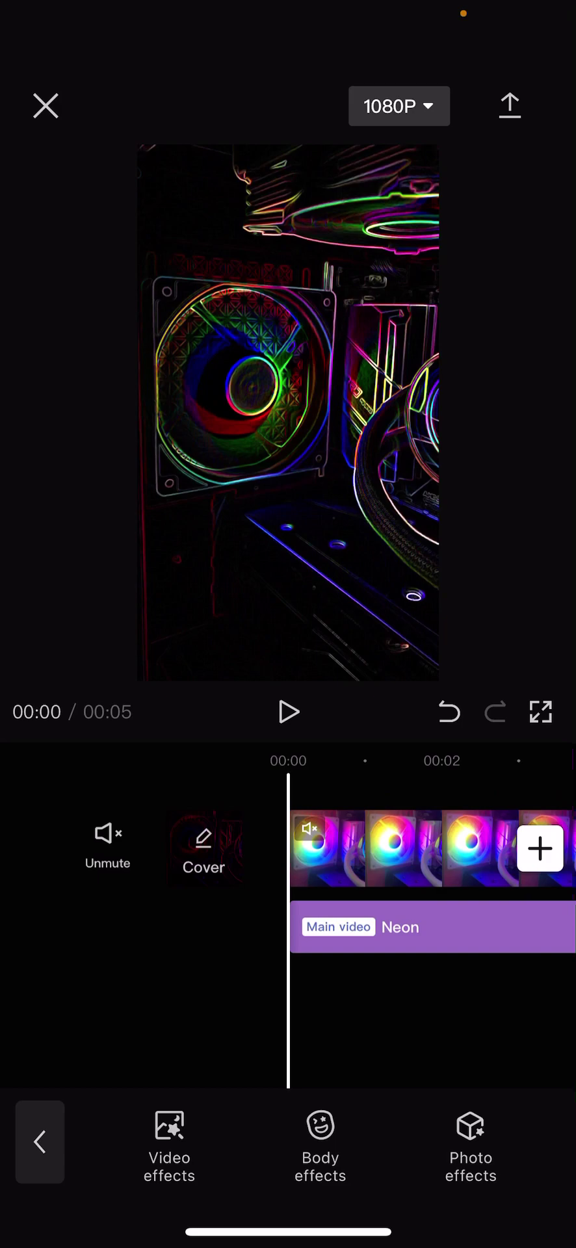
left_click(40, 1142)
left_click_drag(390, 1134, 273, 1134)
left_click(445, 1135)
left_click(194, 982)
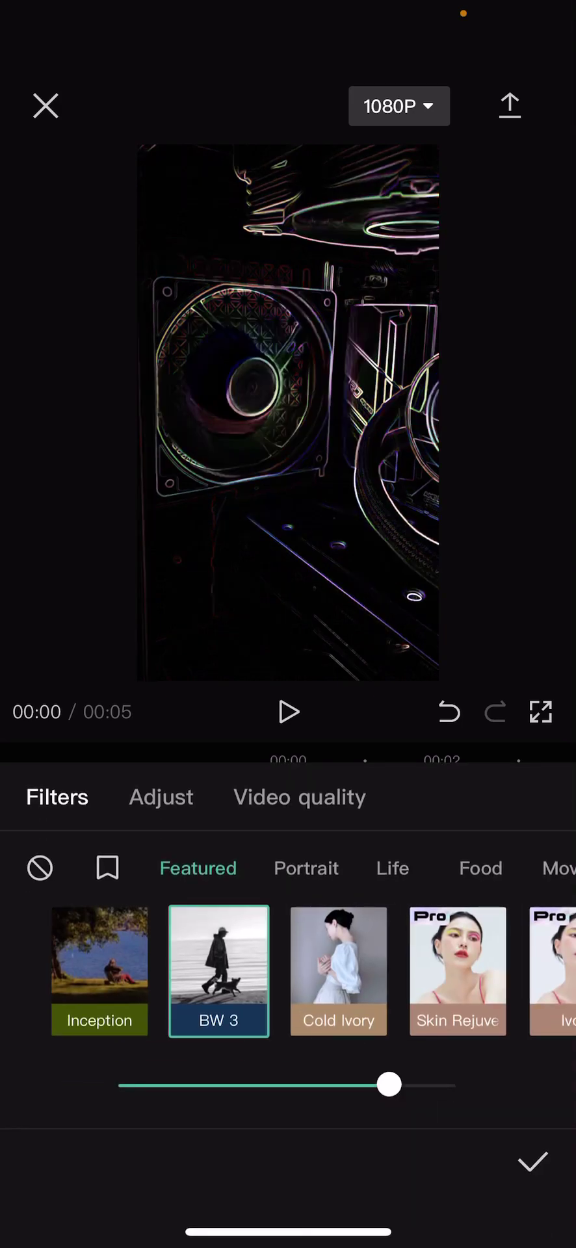
left_click(532, 1181)
left_click(138, 1142)
left_click_drag(389, 1084, 442, 1084)
left_click(533, 1162)
Open Video effects and scroll the categories past Nightclub toward Lens.
left_click(39, 1142)
left_click(359, 1134)
left_click(169, 1144)
left_click_drag(390, 780, 228, 780)
left_click(396, 780)
Apply the Lens > Edge Glow effect and raise its Glow strength to 75.
left_click(203, 780)
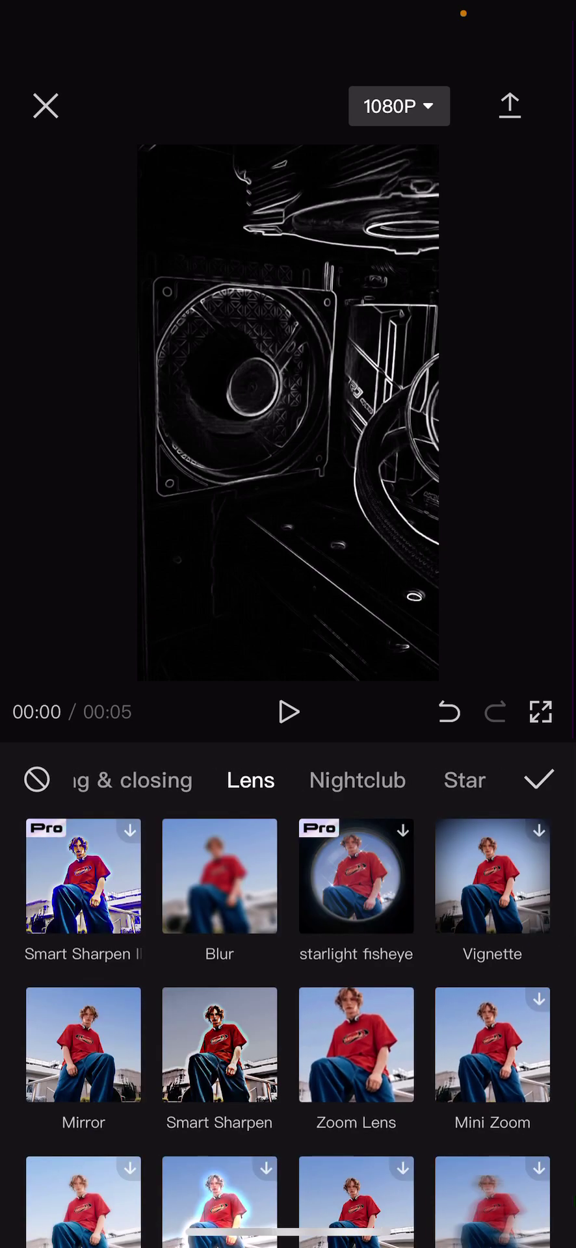
left_click_drag(288, 1040, 288, 897)
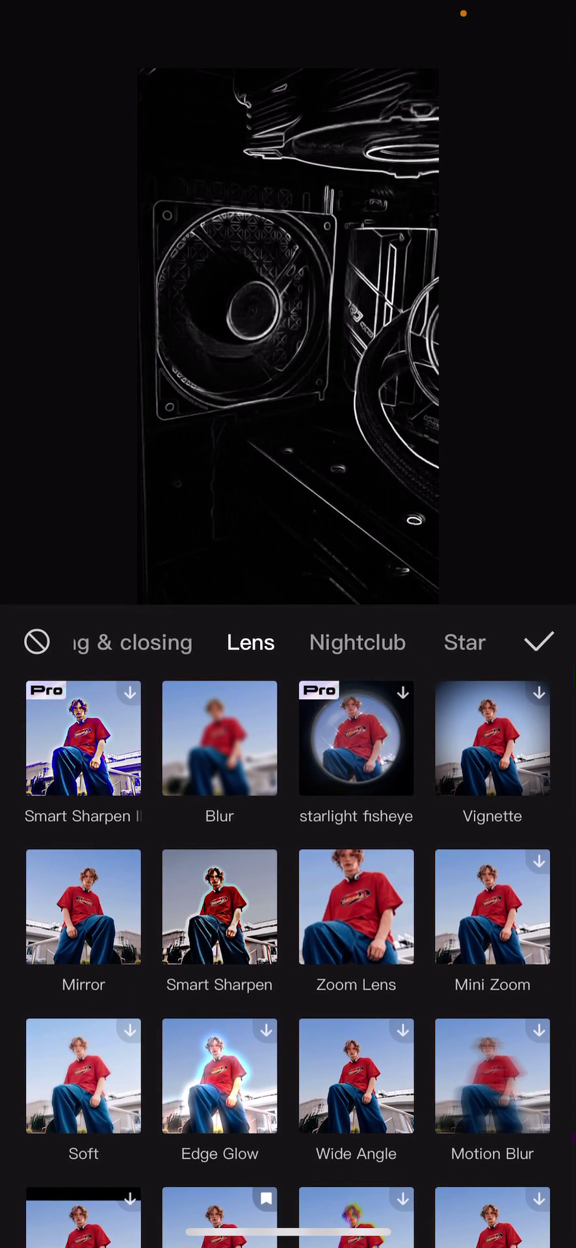
left_click(219, 1074)
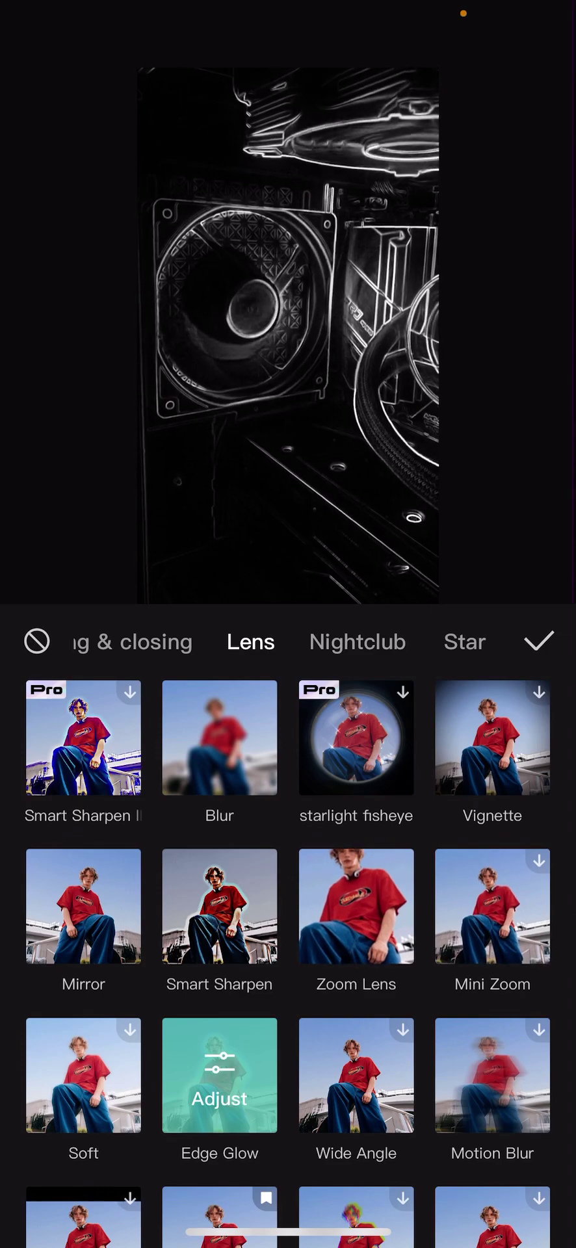
left_click(219, 1074)
left_click_drag(284, 1097, 522, 1096)
Confirm Edge Glow, then reselect it and lower its Glow strength to 49.
left_click(539, 642)
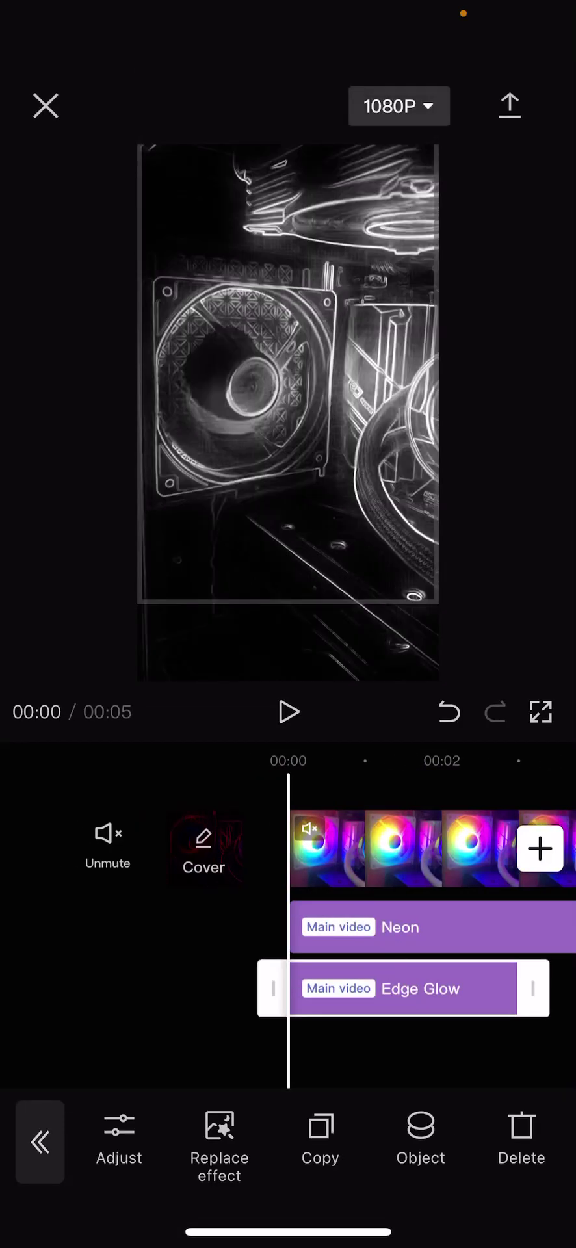
left_click_drag(390, 845, 332, 845)
mouse_move(423, 845)
left_mouse_down()
mouse_move(117, 845)
mouse_move(513, 845)
left_mouse_up()
left_click(39, 1142)
left_click_drag(403, 845, 299, 845)
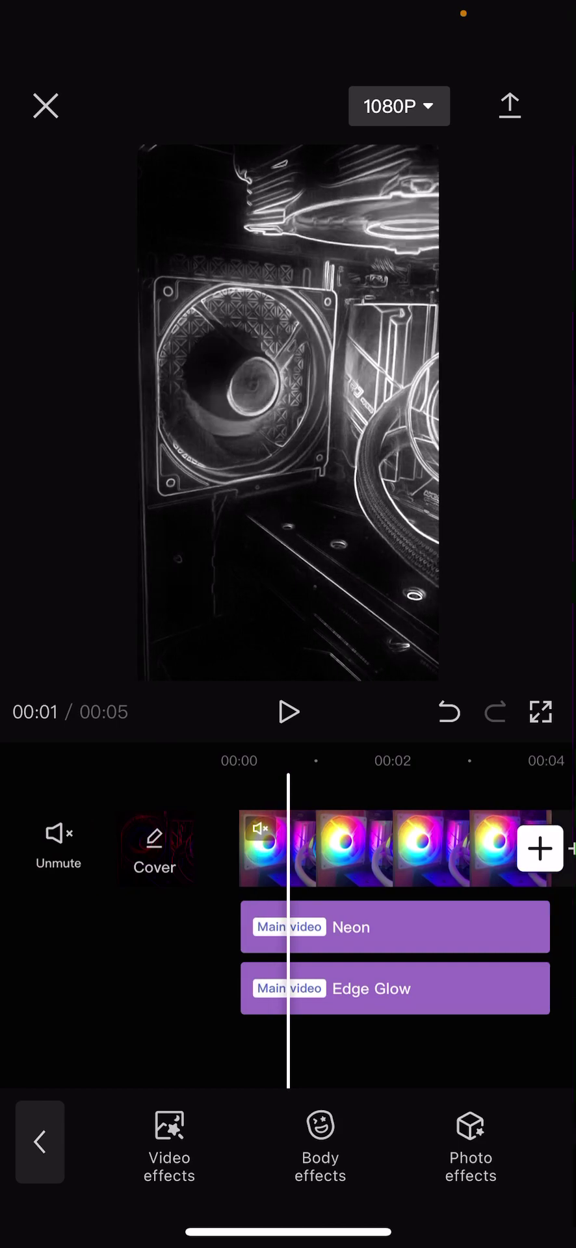
left_click(390, 988)
left_click(120, 1134)
left_click_drag(522, 1003, 320, 1002)
left_click(288, 712)
Preview the clip and export it, saving it as project 0327-01.
left_click(532, 1161)
left_click(40, 1142)
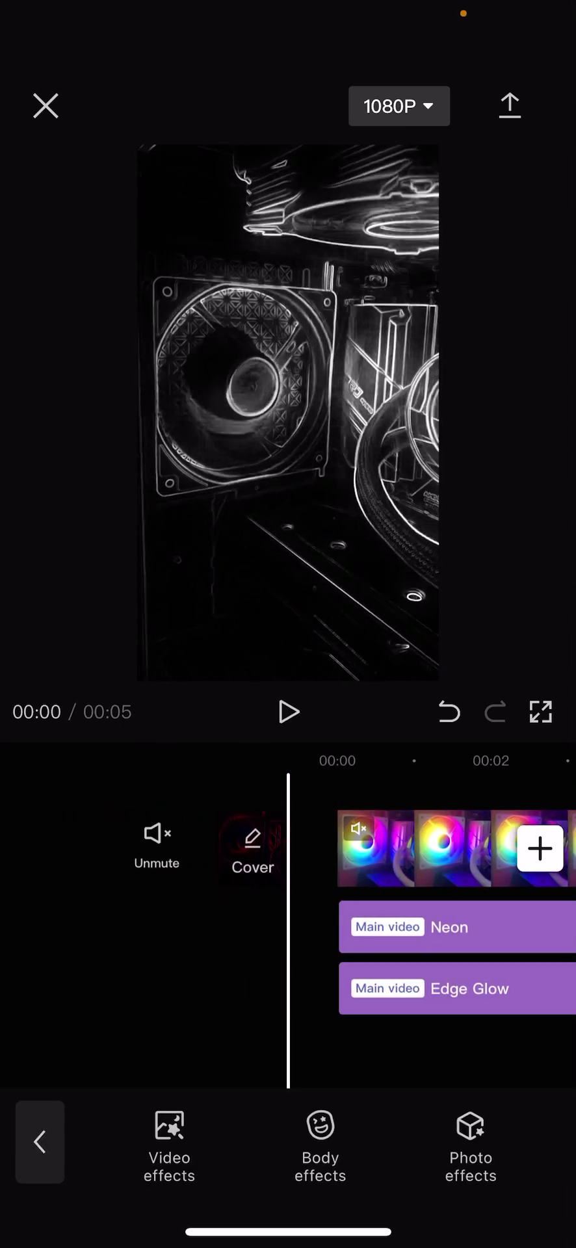
left_click(40, 1142)
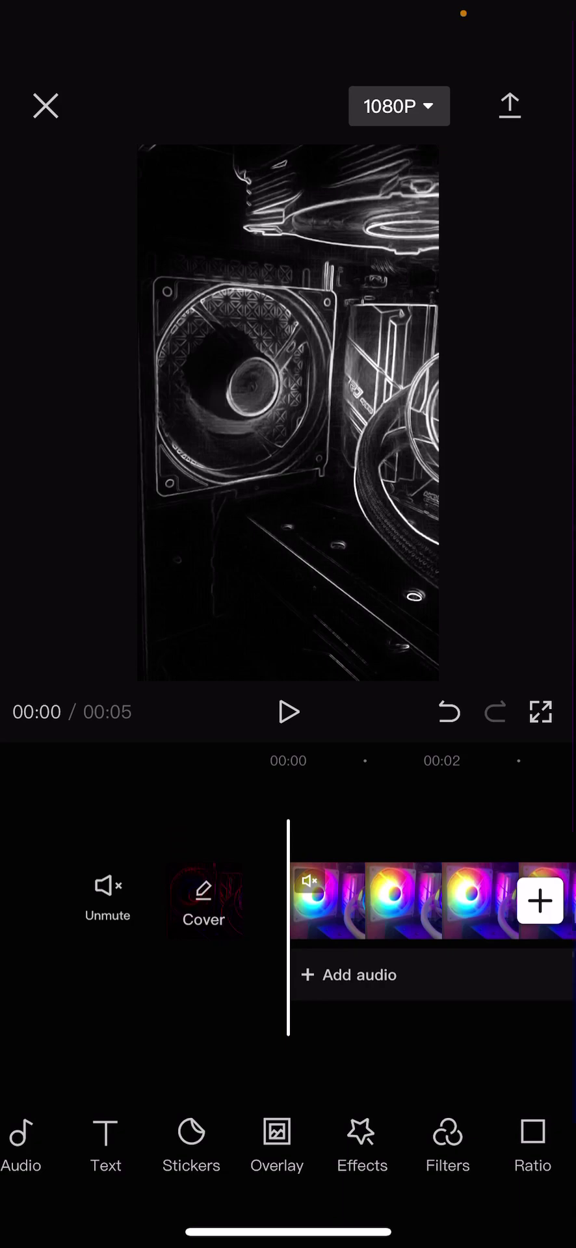
left_click(510, 106)
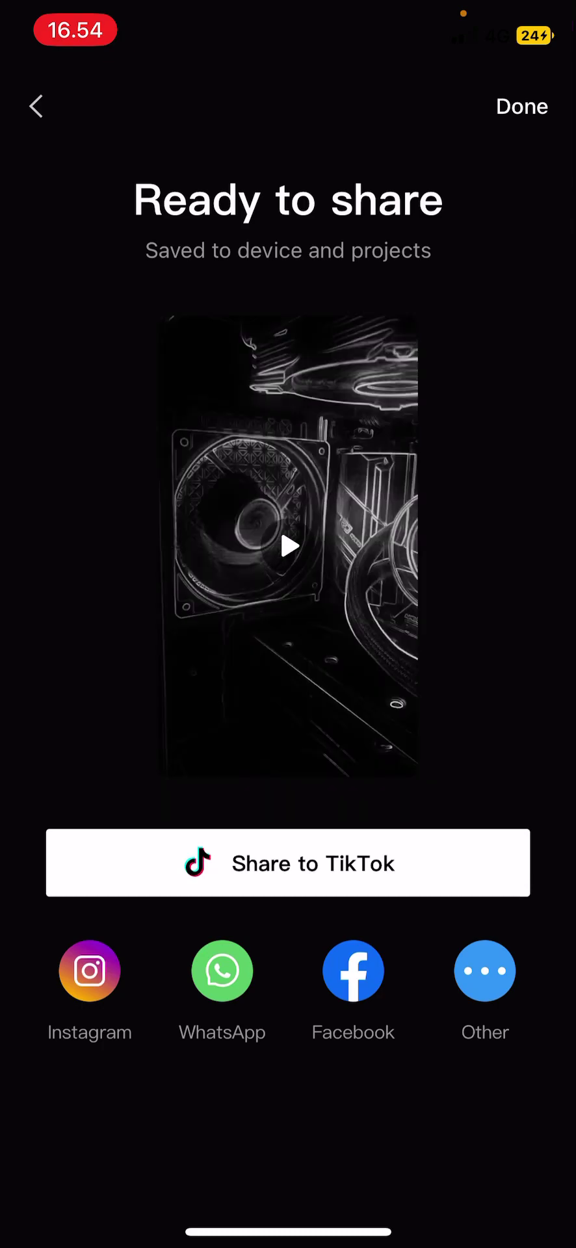
left_click(522, 106)
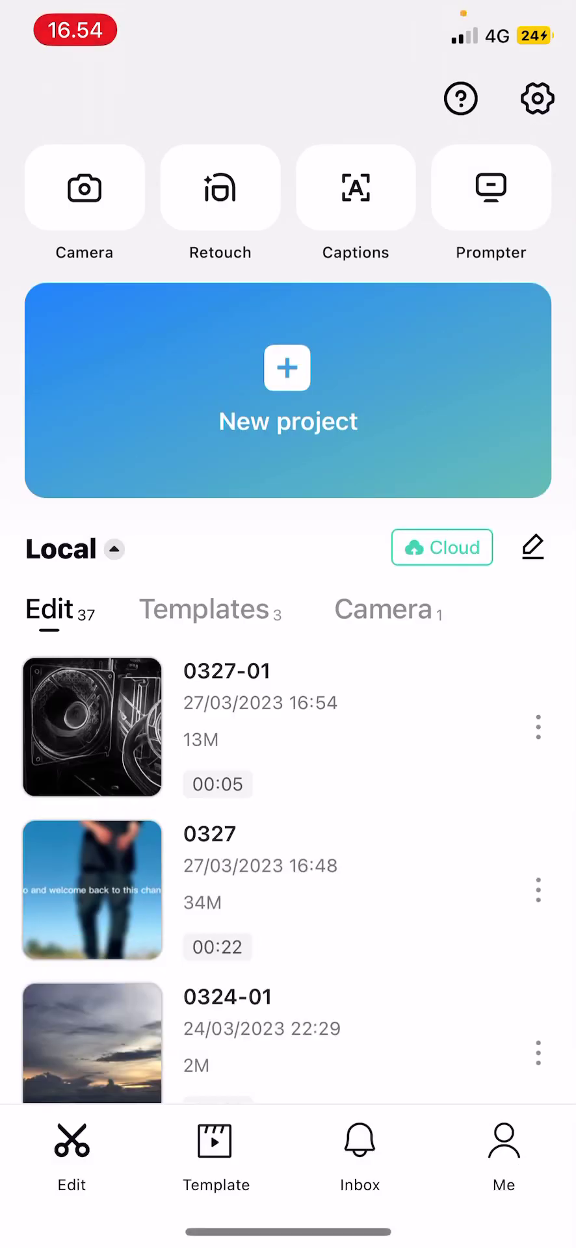
Start a new project from the first 00:05 exported glowing-outline video.
left_click(287, 390)
left_click(166, 260)
left_click(499, 1148)
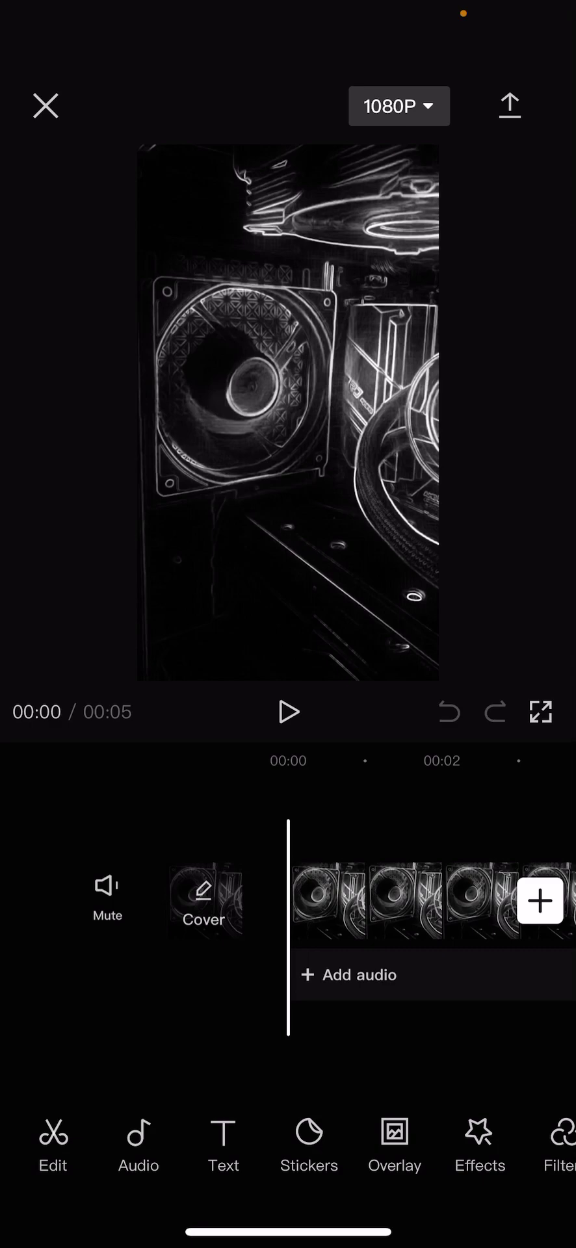
Add the solid green photo as an overlay on the fan clip.
left_click(394, 1144)
left_click(320, 1134)
left_click(287, 191)
left_click(94, 331)
left_click(166, 260)
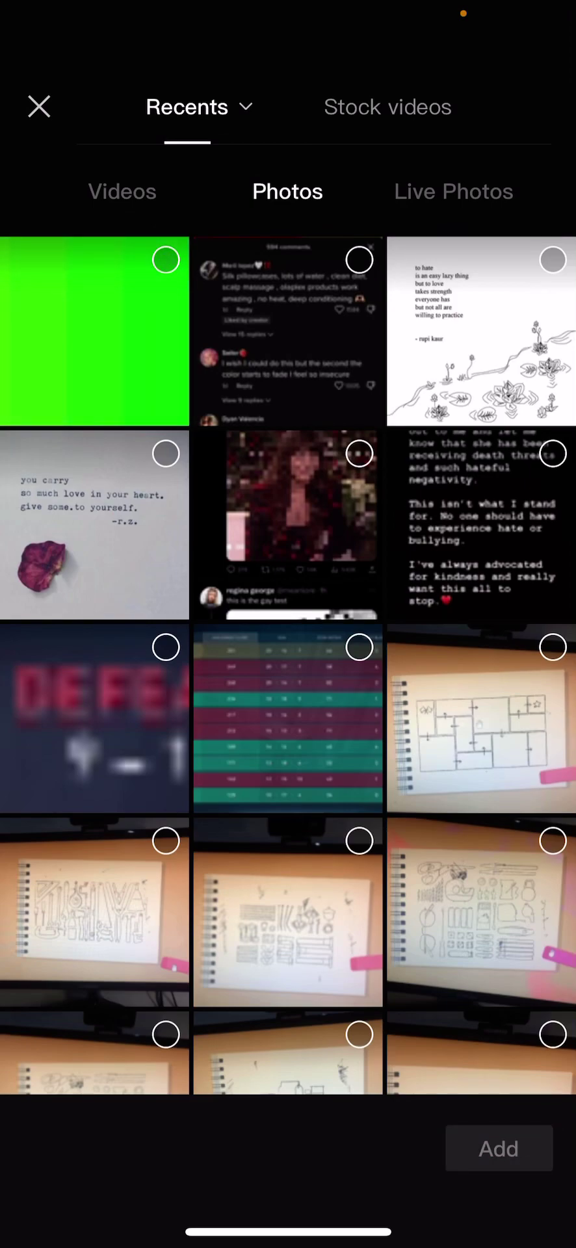
left_click(166, 260)
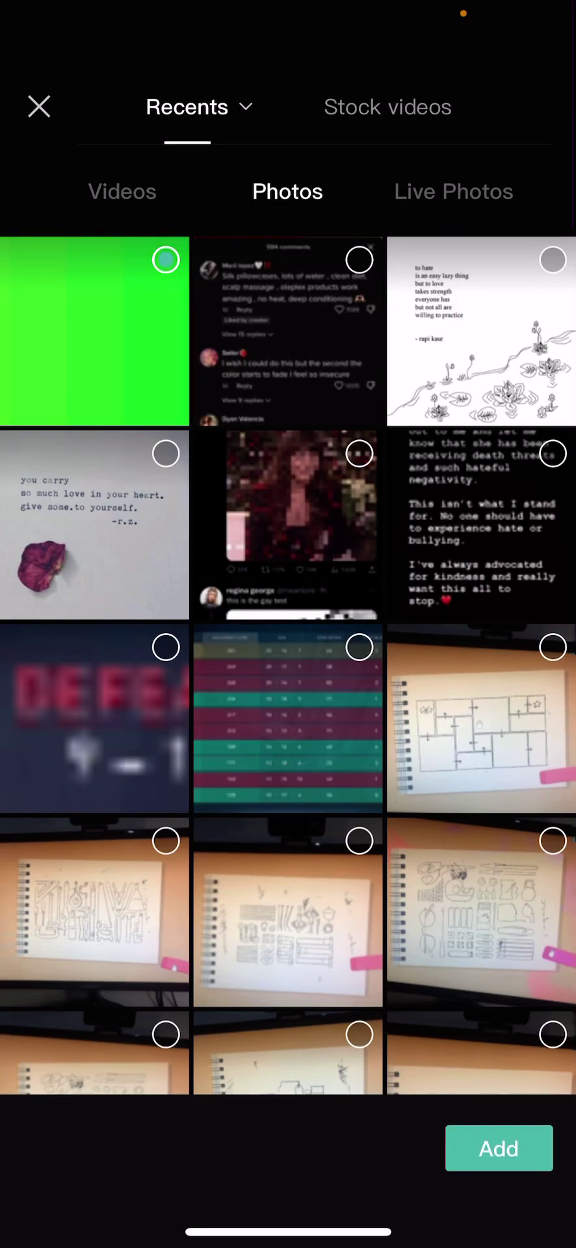
left_click(499, 1149)
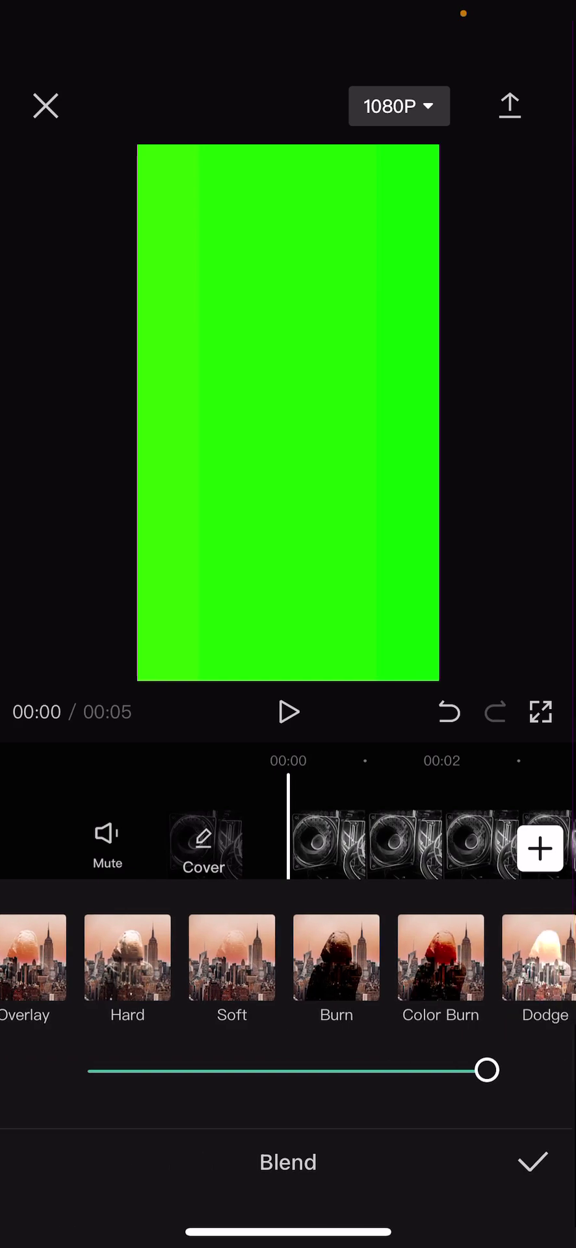
Try the Burn, Color Burn and Soft blend modes on the green overlay.
left_click(336, 958)
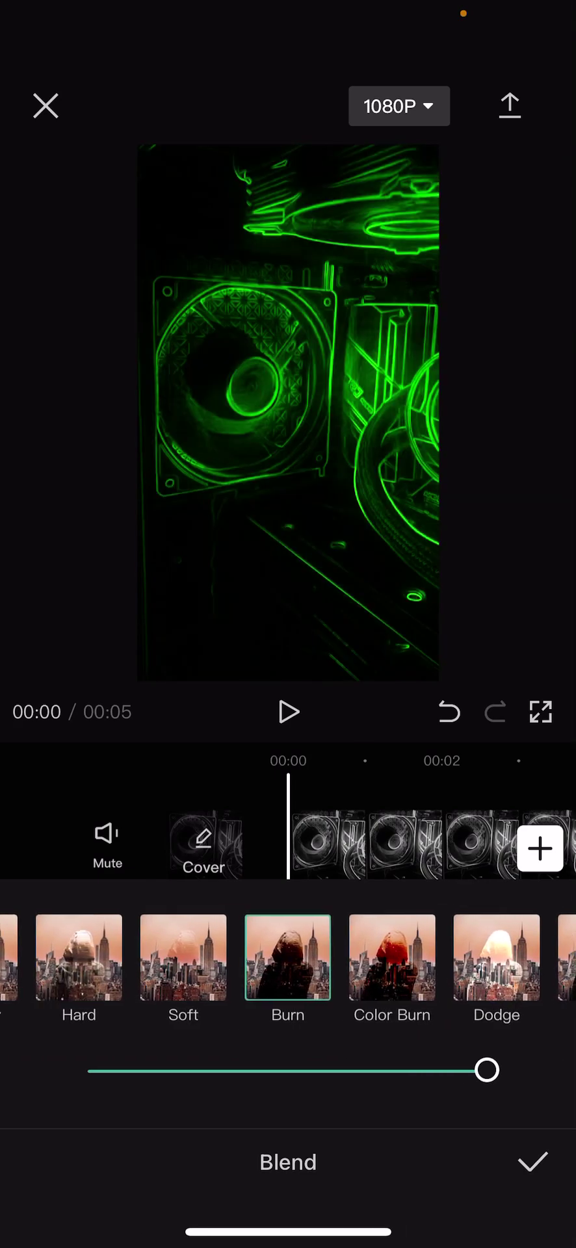
left_click(392, 957)
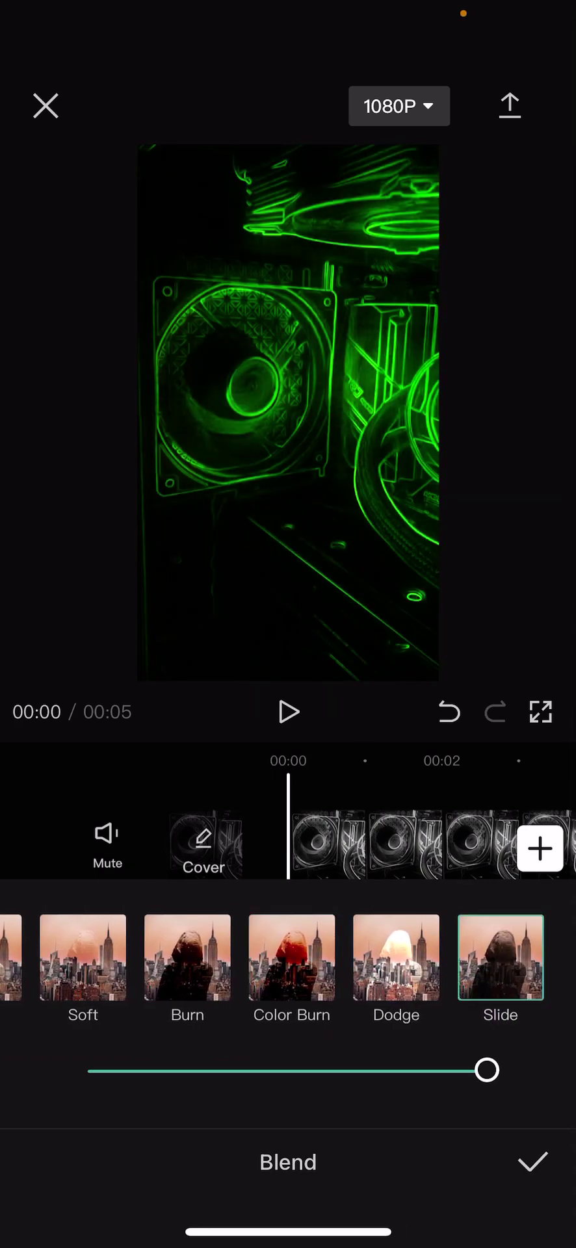
left_click_drag(195, 957, 267, 958)
left_click(156, 957)
Switch the green overlay's blend mode back to Color Burn.
left_click(364, 958)
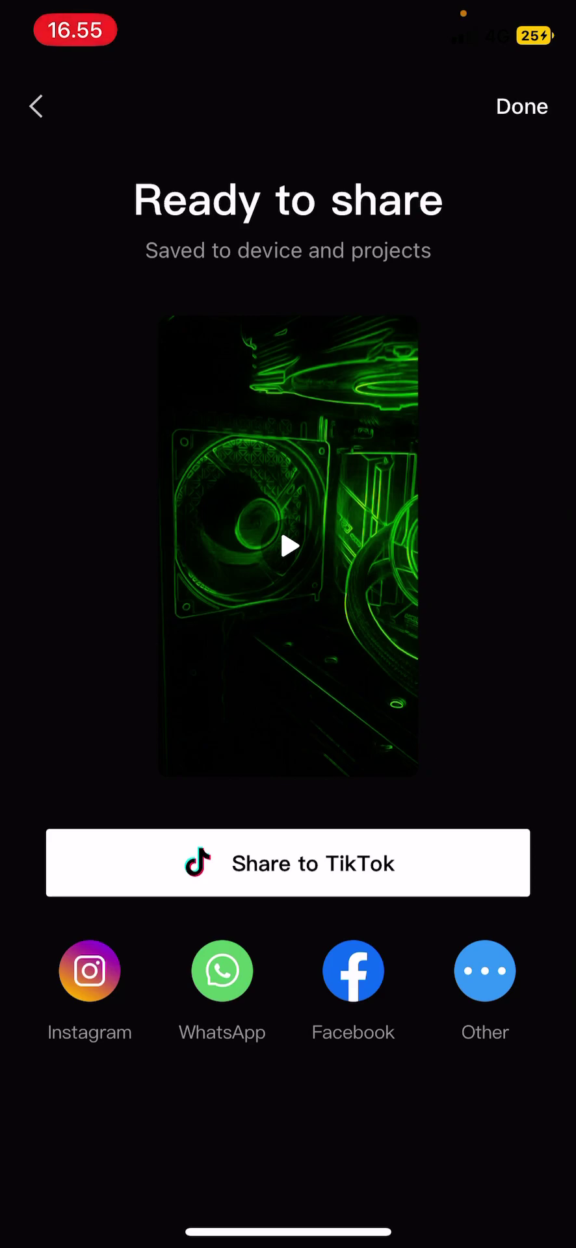
Return home, open project 0327-01 and select its main video clip.
left_click(521, 106)
left_click(92, 889)
left_click(403, 903)
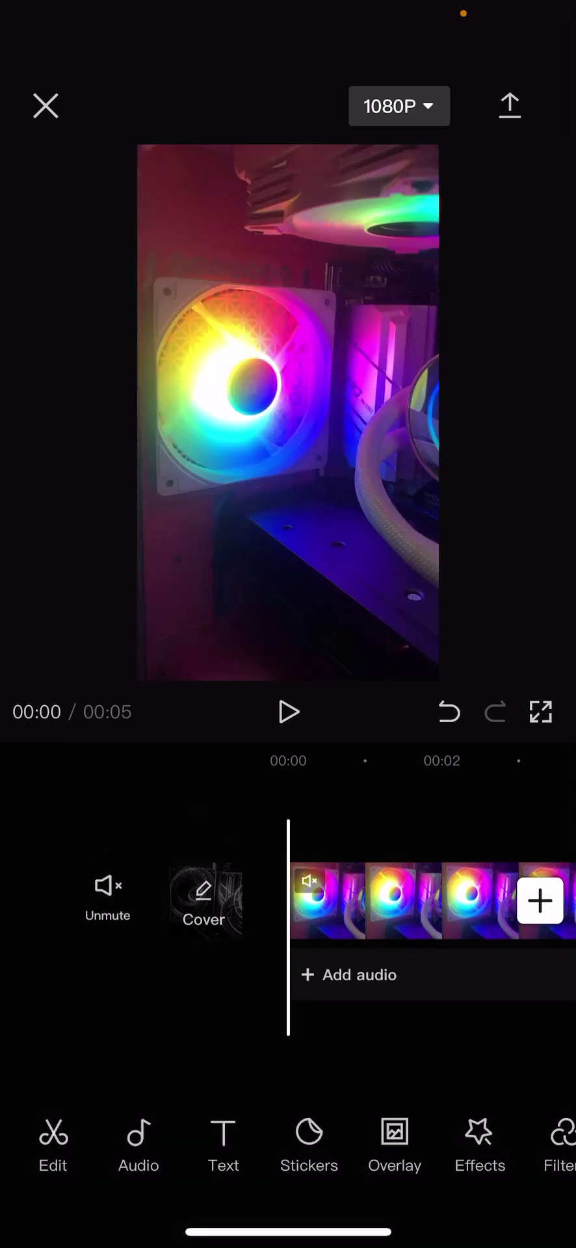
Add the neon-green fan video as an overlay on the RGB fan clip.
left_click(394, 1142)
left_click(318, 1131)
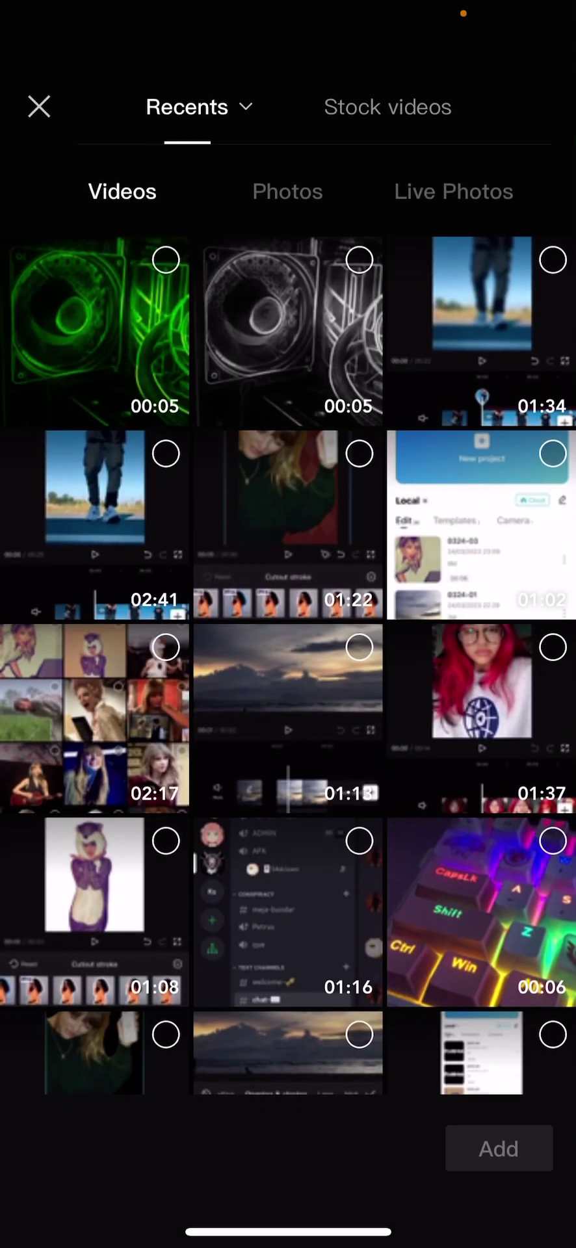
left_click(166, 260)
left_click(499, 1149)
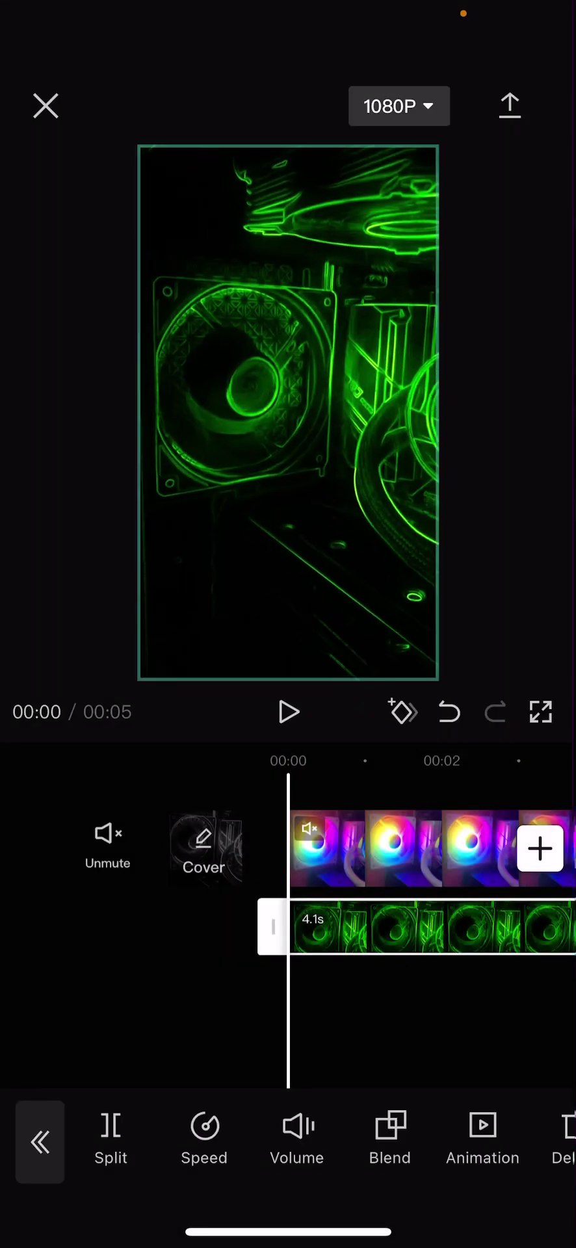
left_click_drag(390, 845, 254, 845)
Try the Filter, Burn, Dodge and Slide blend modes on the overlay.
left_click(390, 1134)
left_click(388, 958)
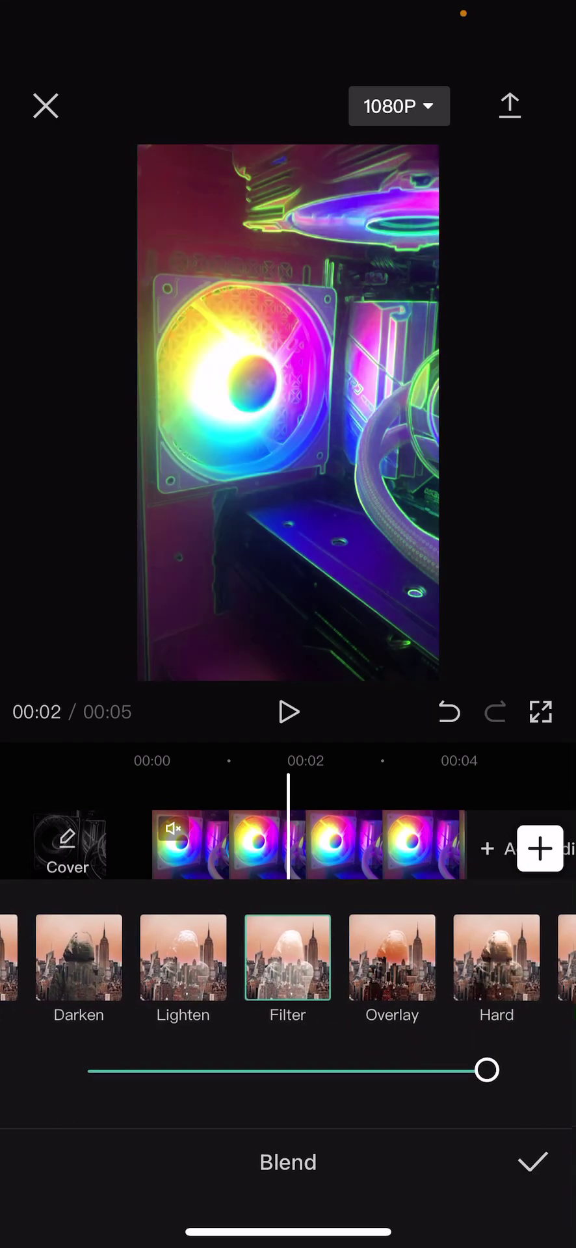
left_click_drag(390, 958, 140, 957)
left_click(390, 957)
left_click_drag(390, 958, 247, 957)
left_click(396, 957)
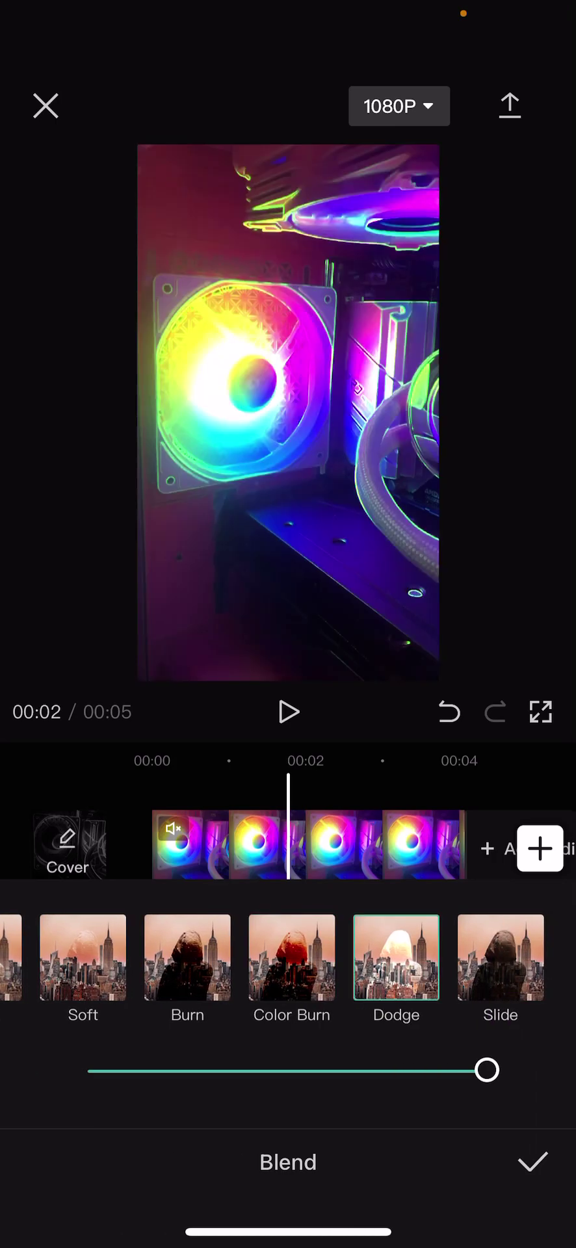
left_click(501, 957)
left_click(396, 957)
left_click(501, 958)
Try Soft blend, then settle on and confirm the Filter blend mode.
left_click_drag(195, 957, 358, 958)
left_click_drag(195, 957, 319, 957)
left_click(370, 957)
mouse_move(195, 957)
left_mouse_down()
mouse_move(372, 957)
mouse_move(314, 958)
left_mouse_up()
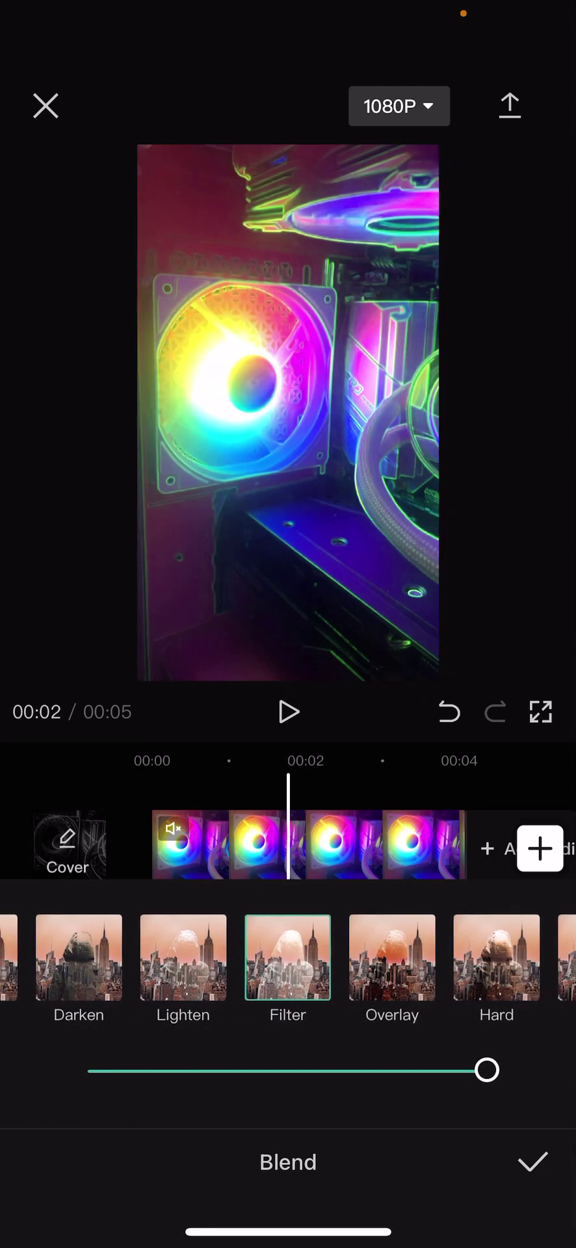
left_click_drag(195, 958, 295, 958)
left_click_drag(455, 957, 130, 958)
mouse_move(195, 958)
left_mouse_down()
mouse_move(503, 958)
mouse_move(318, 958)
left_mouse_up()
left_click(170, 957)
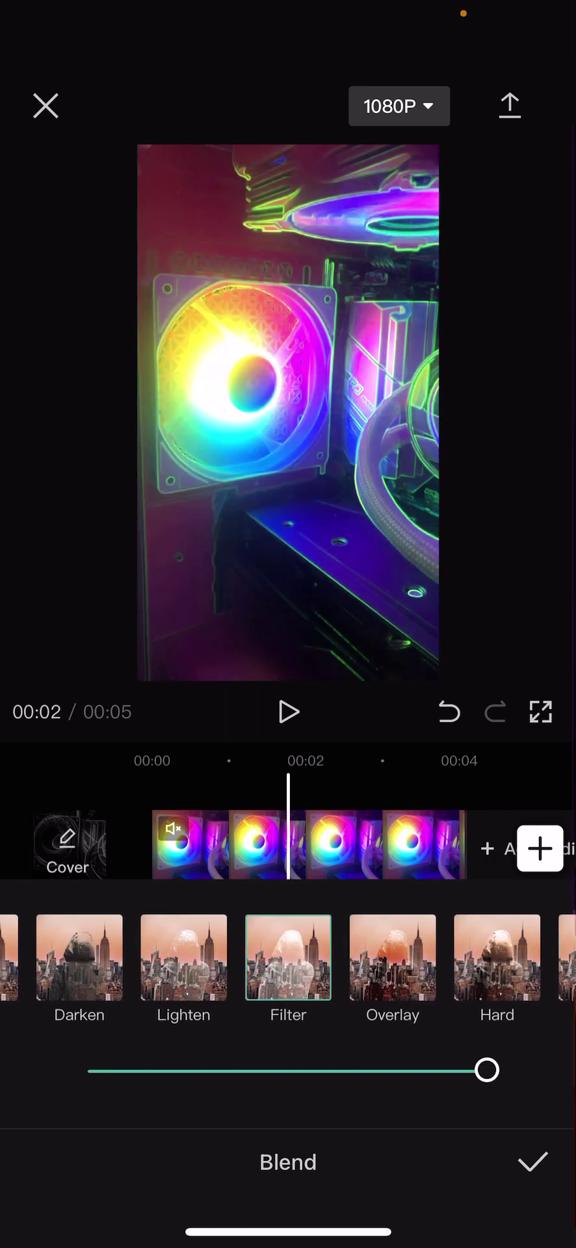
left_click(532, 1162)
Split the overlay clip near the 3-second mark.
left_click(110, 1142)
mouse_move(260, 845)
left_mouse_down()
mouse_move(442, 845)
mouse_move(306, 845)
left_mouse_up()
left_click_drag(390, 845, 221, 845)
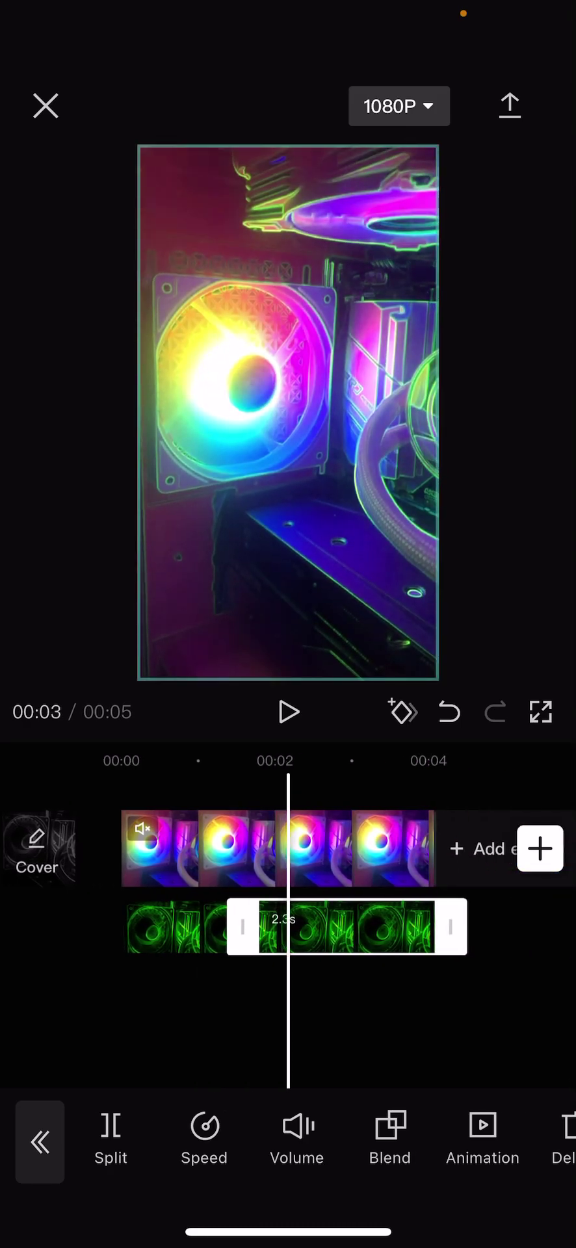
Undo the overlay split and verify the blend mode is still Filter.
left_click(449, 712)
left_click(195, 926)
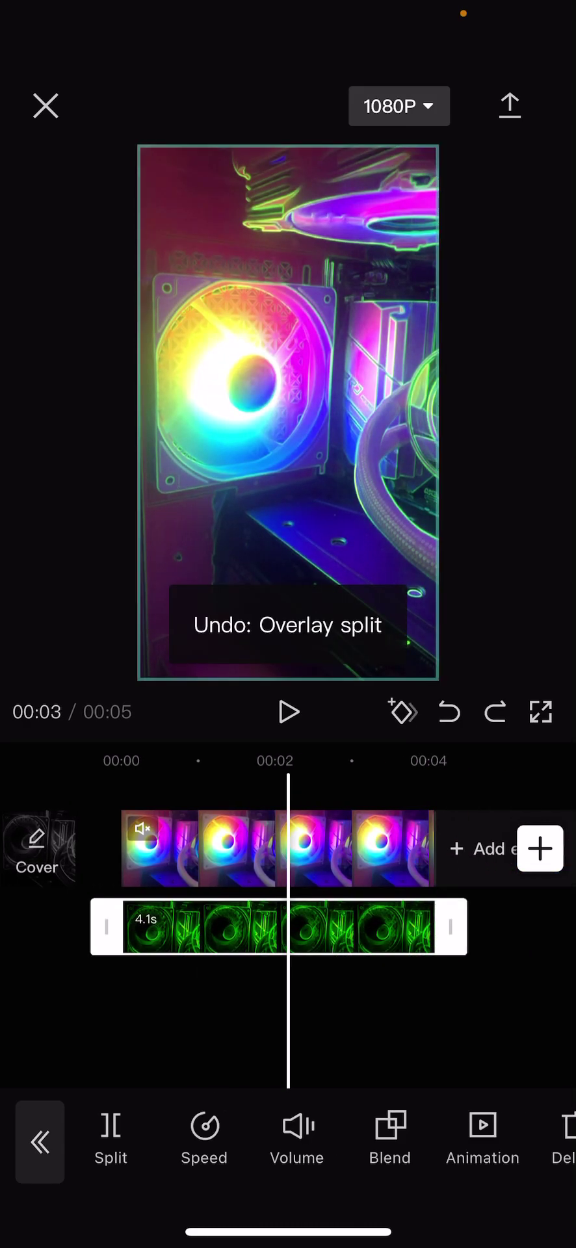
left_click(390, 1134)
left_click(533, 1162)
left_click(390, 1014)
Close the editing panels and exit the editor, saving the project.
left_click_drag(195, 923, 390, 923)
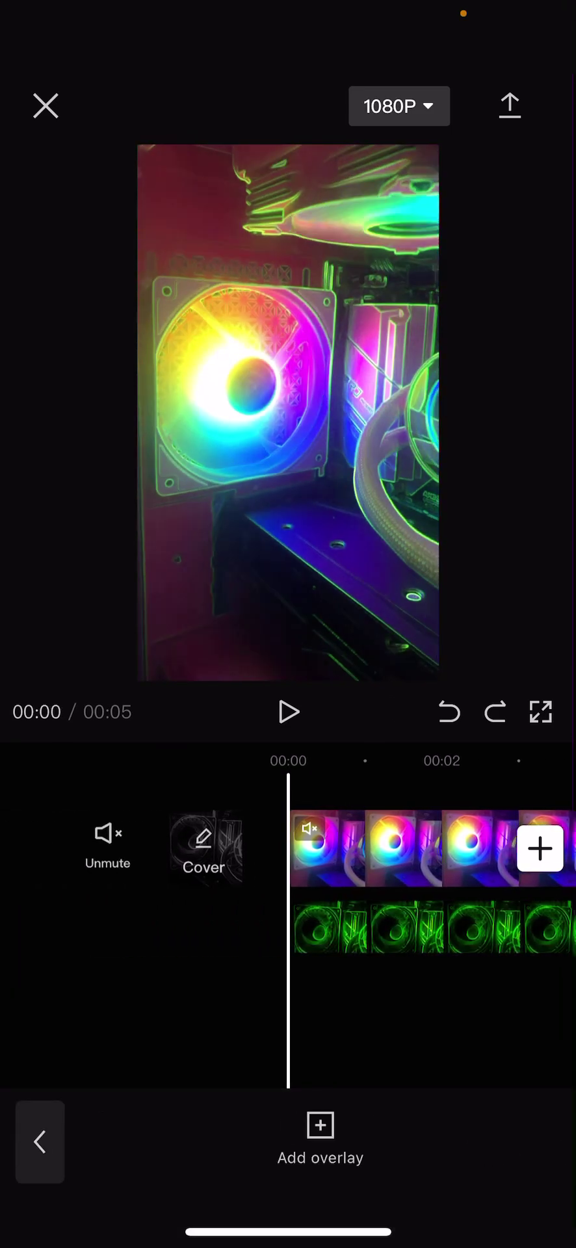
left_click(39, 1142)
left_click(136, 1131)
left_click(390, 848)
left_click(40, 1142)
left_click(9, 1142)
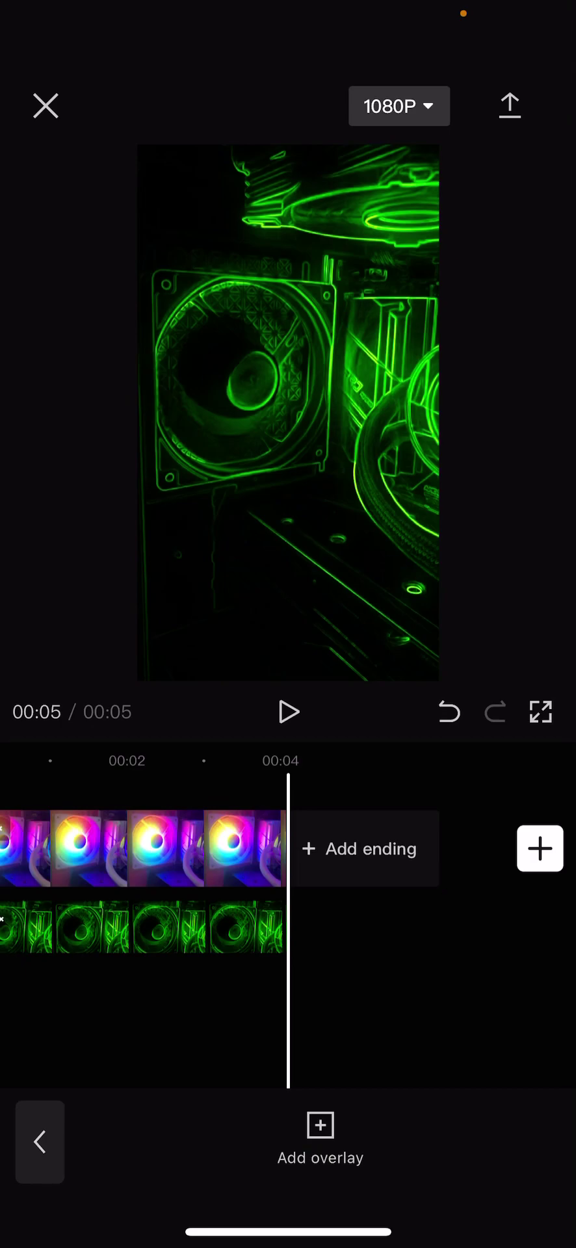
left_click(46, 105)
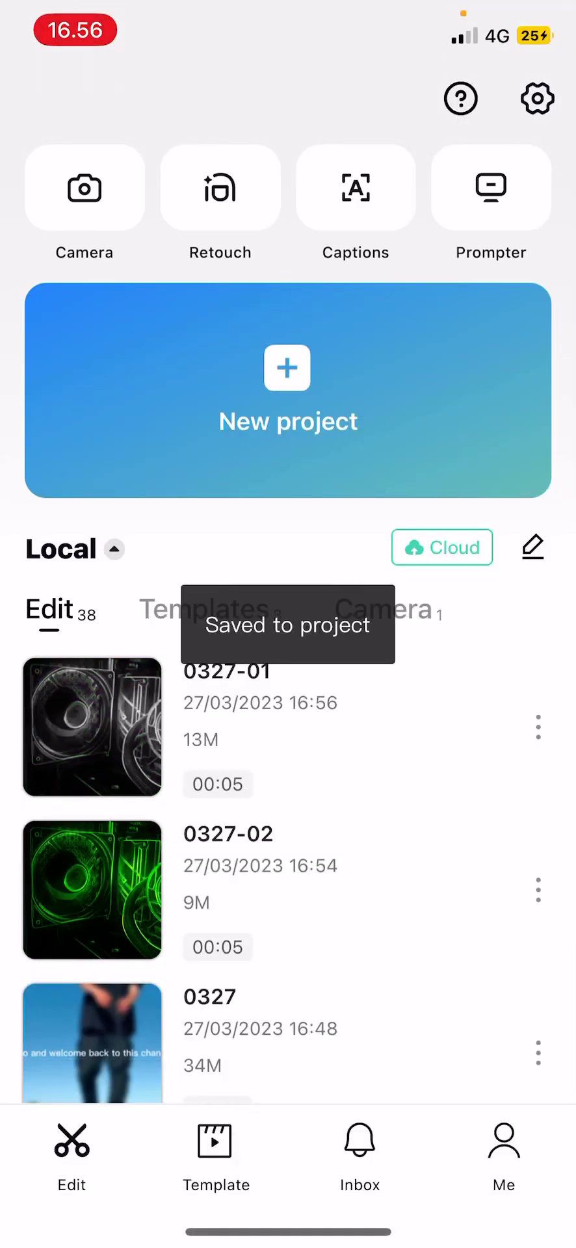